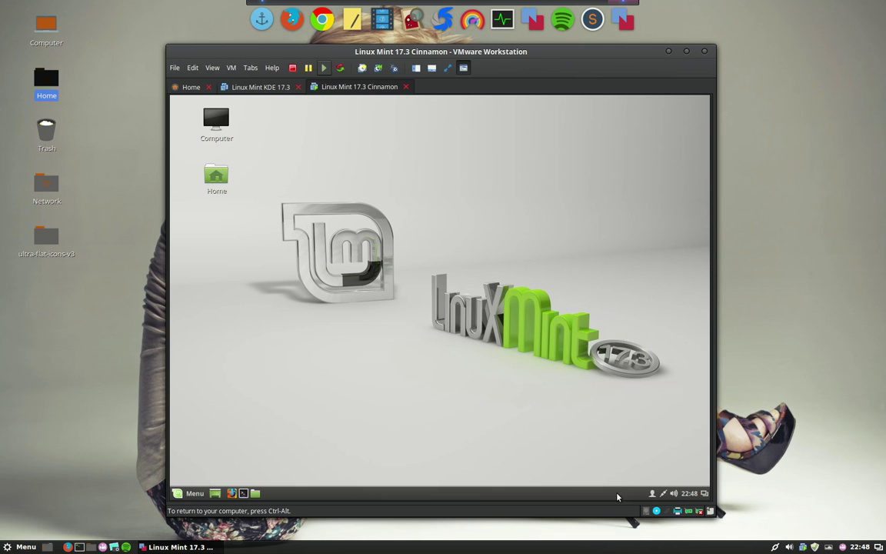
Launch Update Manager via a Menu search for 'upd' and wait until it reports the system up to date
click(183, 493)
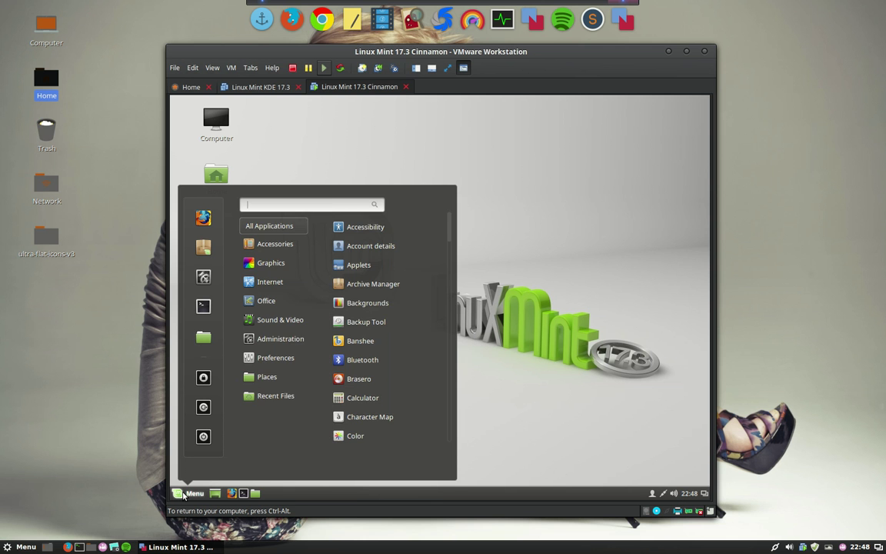
text(upda)
key(Down)
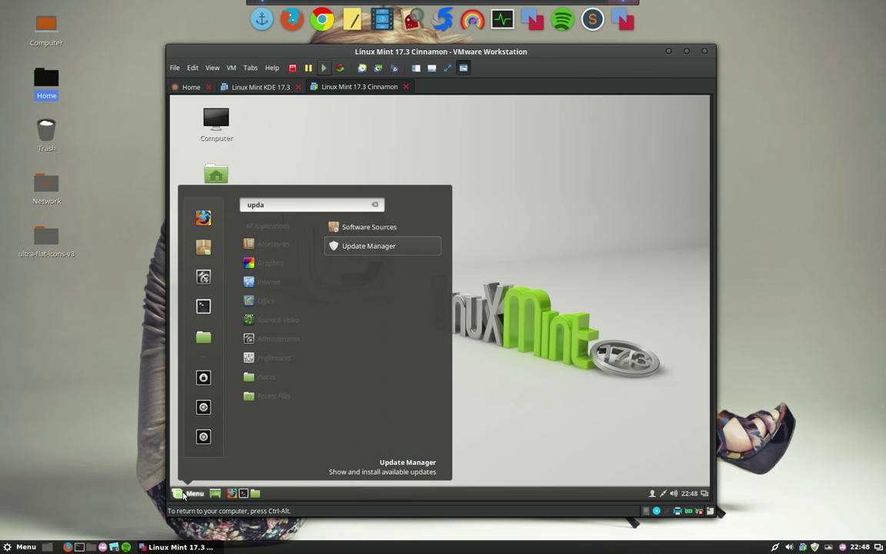
key(Return)
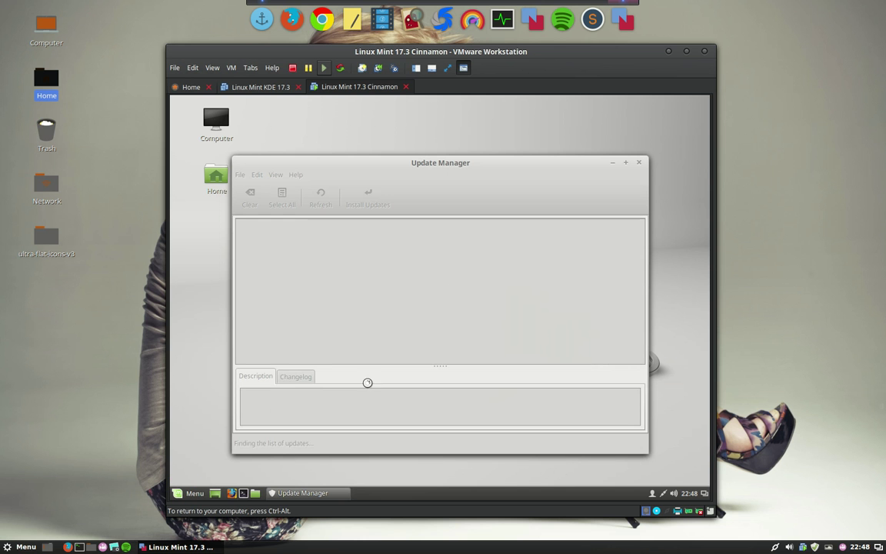
drag(454, 168, 502, 158)
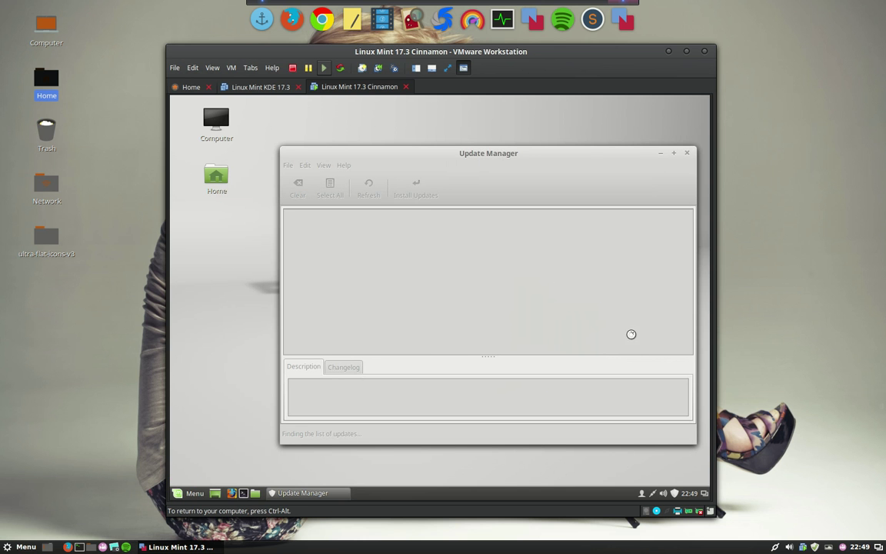
click(861, 546)
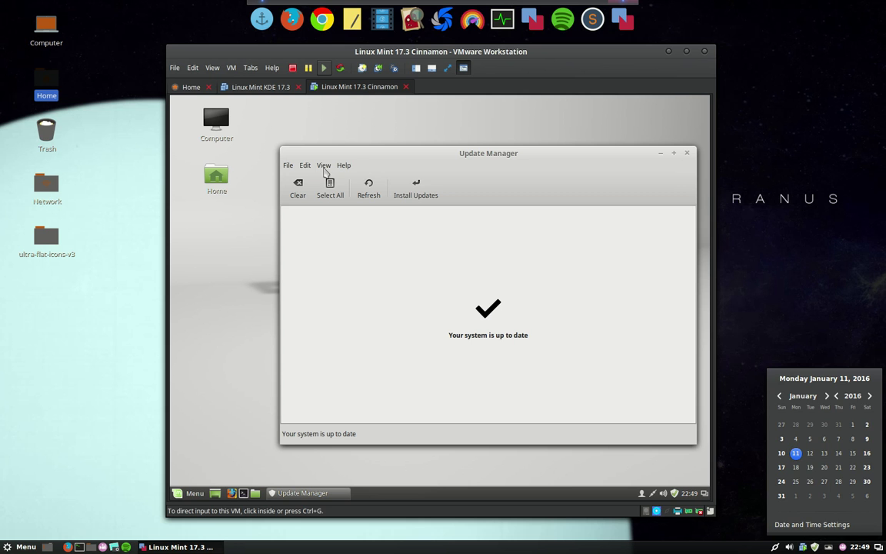
click(323, 170)
click(322, 168)
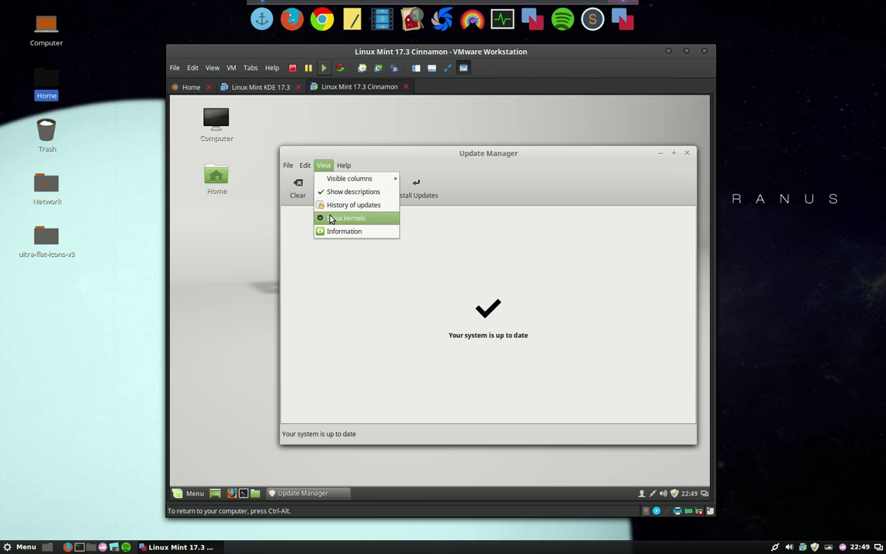
click(472, 238)
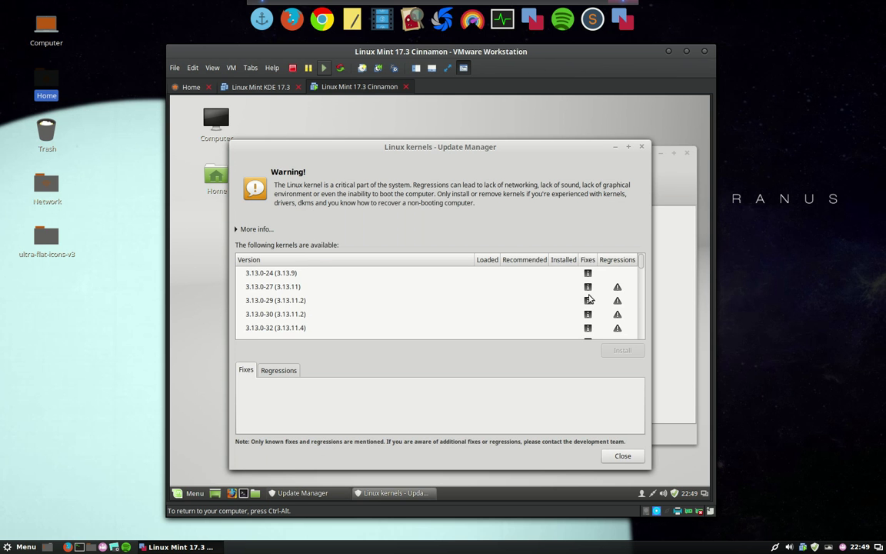
scroll(627, 281, down, 3)
scroll(636, 283, down, 10)
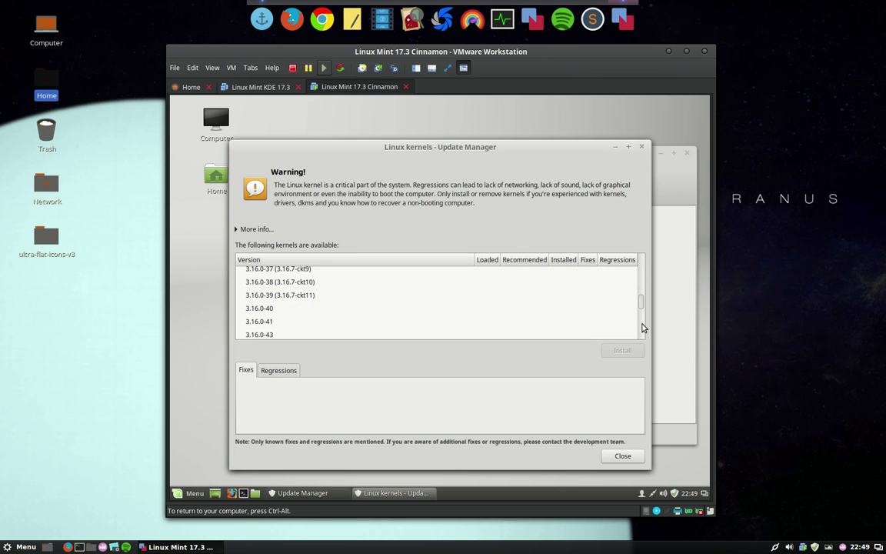
mouse_move(641, 317)
mouse_down()
mouse_move(643, 342)
mouse_move(645, 325)
mouse_up()
click(263, 317)
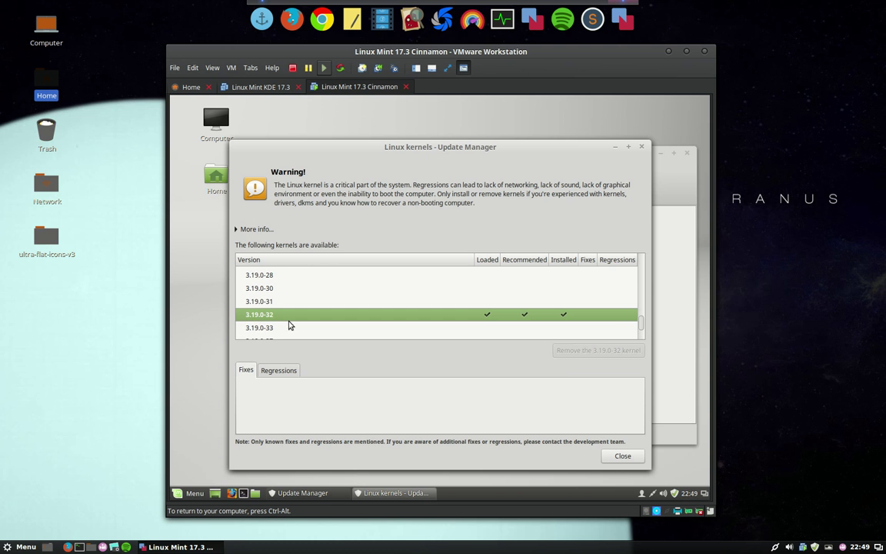
click(641, 147)
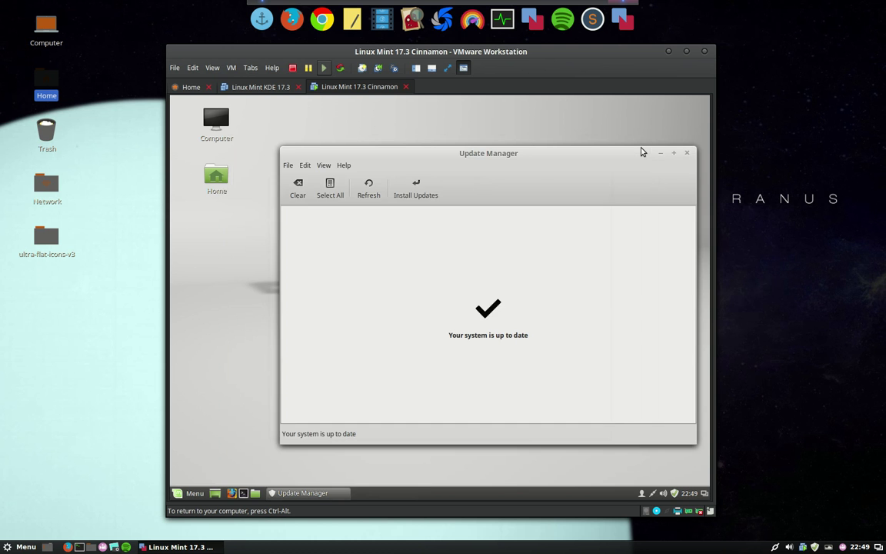
Close Update Manager and review Snapshot 3 'after first update' in the Snapshot Manager
click(686, 154)
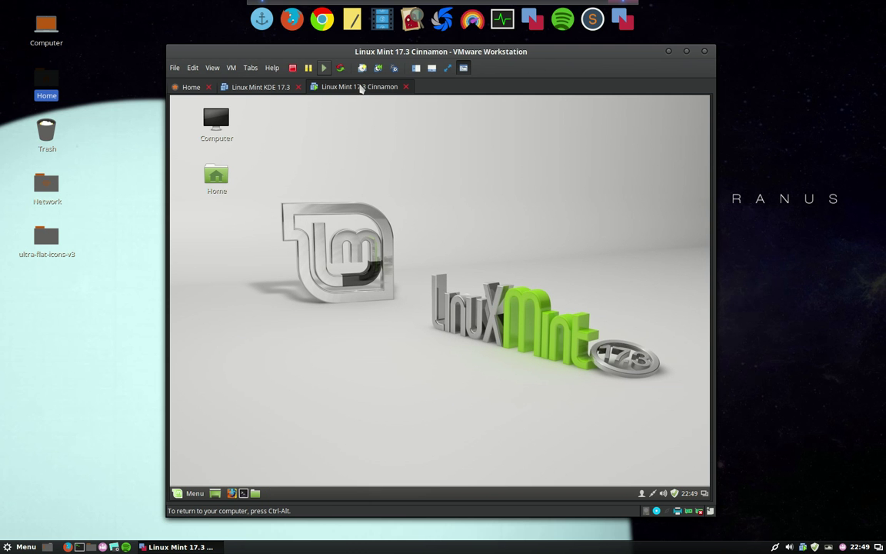
click(394, 68)
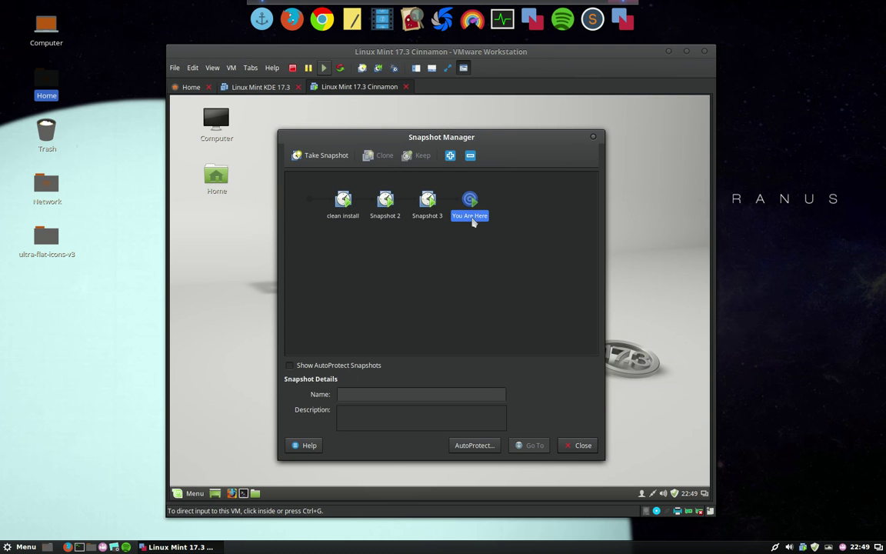
click(427, 200)
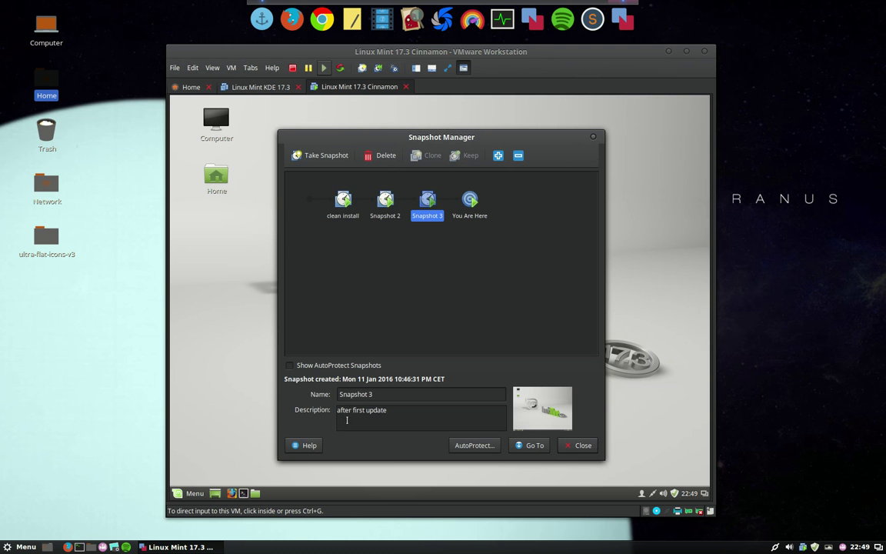
drag(386, 410, 330, 409)
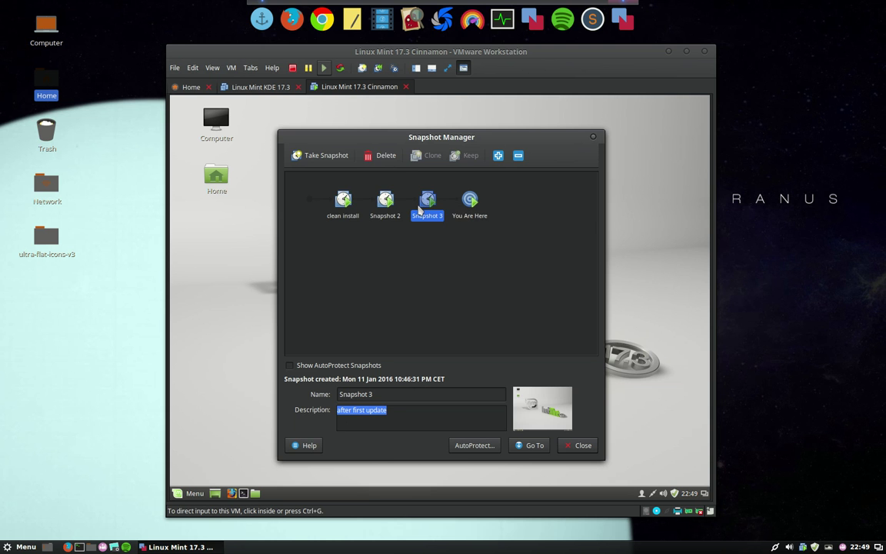
click(579, 444)
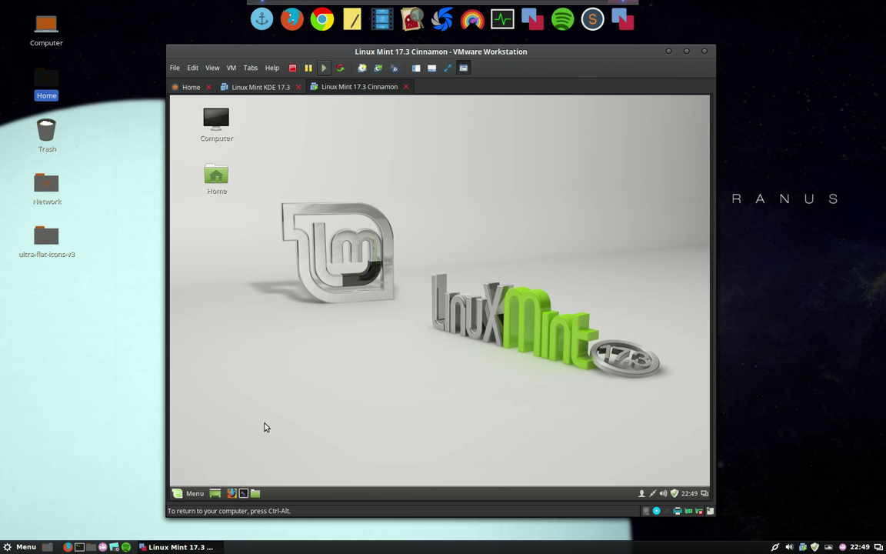
Launch Firefox maximized and dismiss the Reader View tip
click(232, 495)
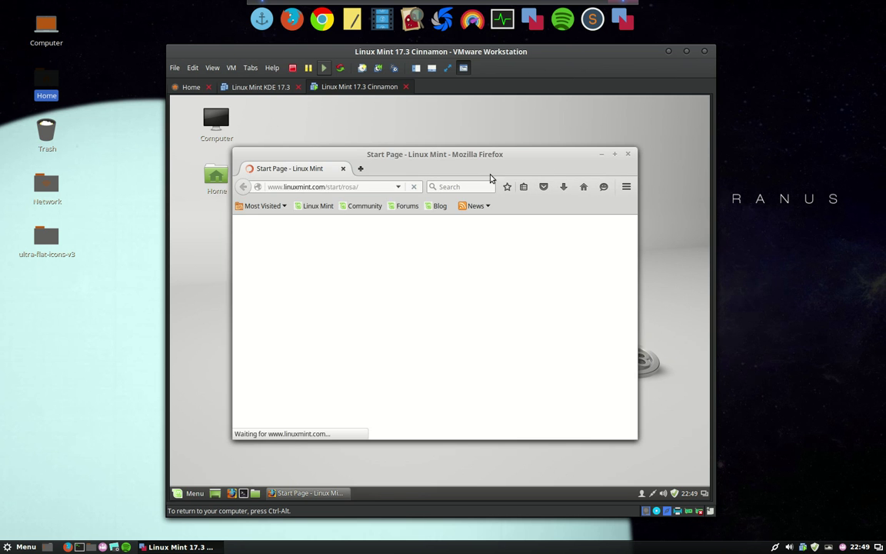
click(615, 156)
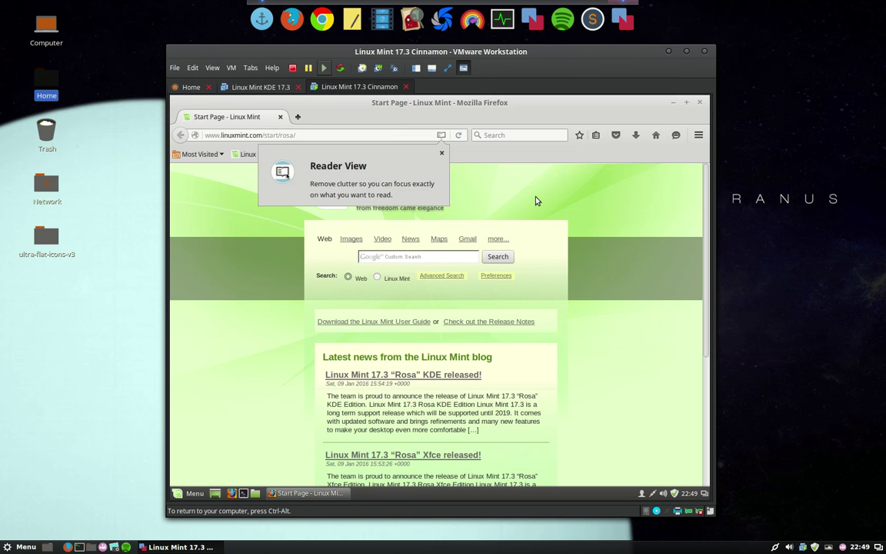
click(442, 154)
Search the web for 'github sardi' from the address bar
drag(323, 135, 183, 139)
text(github)
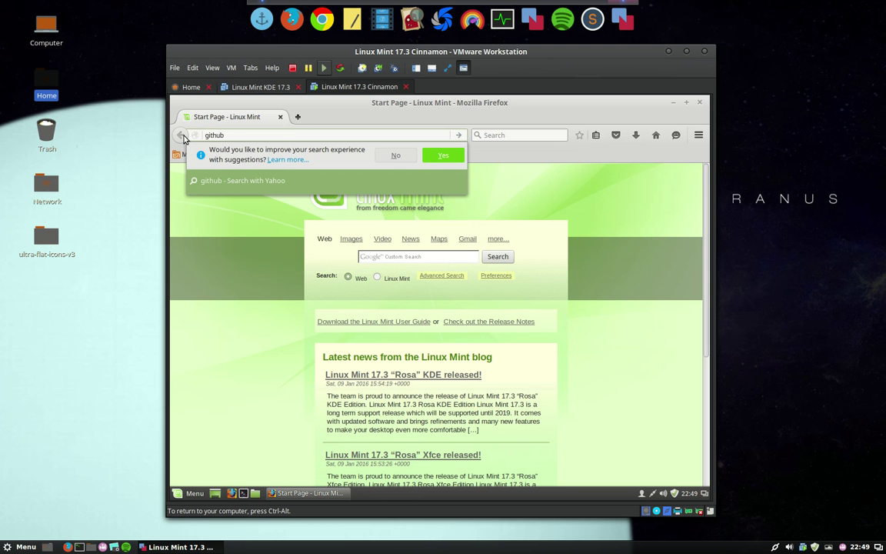
text( sardi)
key(Return)
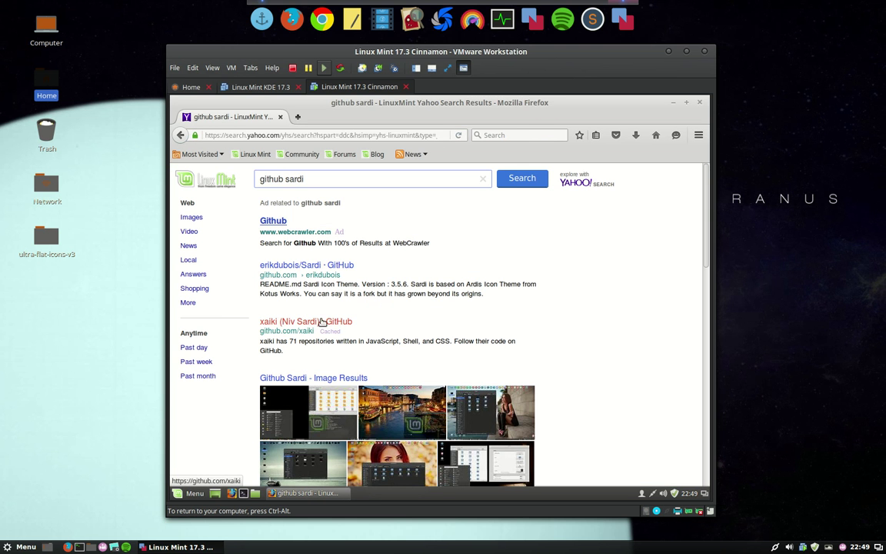
Open the erikdubois/Sardi repository, read its README, and follow the sourceforge.net/projects/sardi link
click(302, 264)
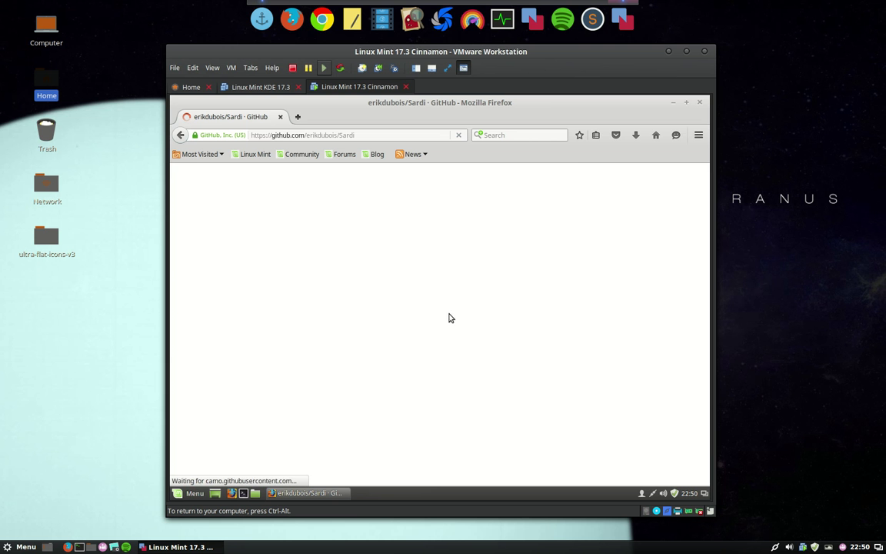
scroll(346, 369, down, 8)
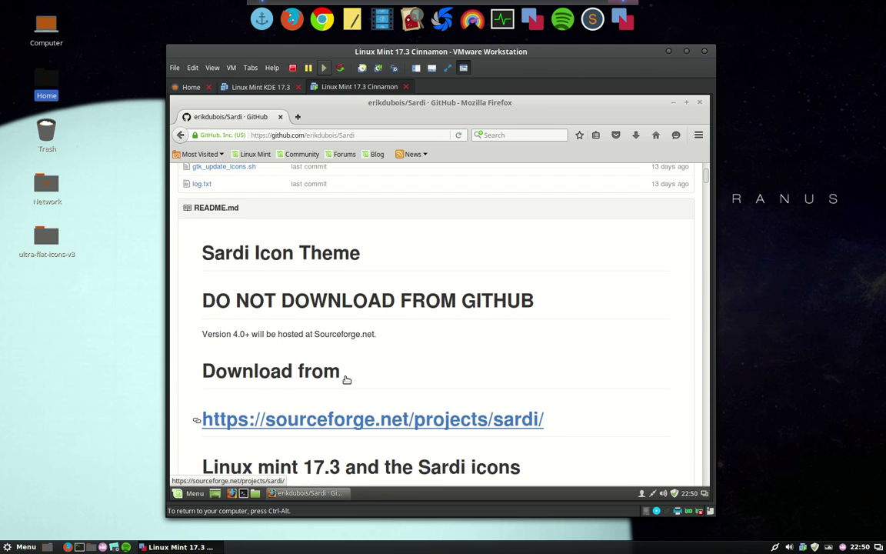
scroll(346, 377, down, 2)
scroll(392, 288, up, 4)
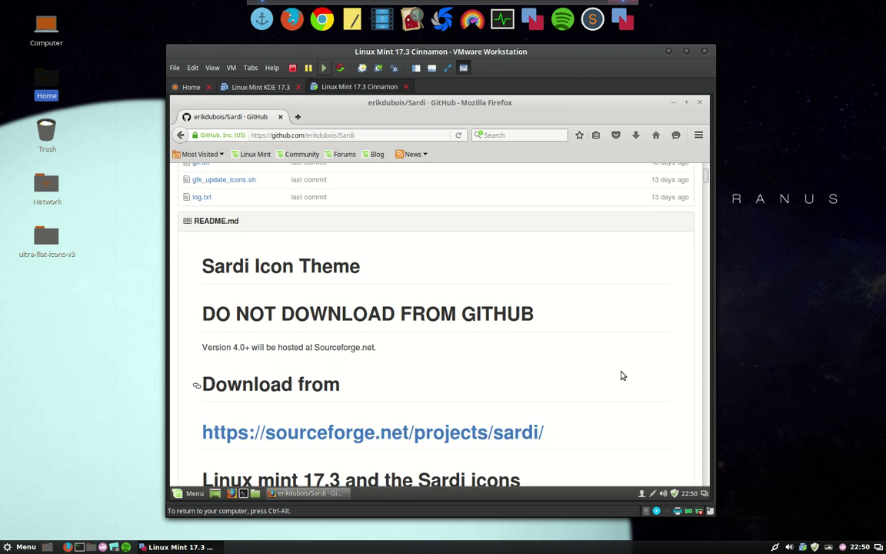
scroll(623, 375, down, 7)
scroll(623, 375, down, 15)
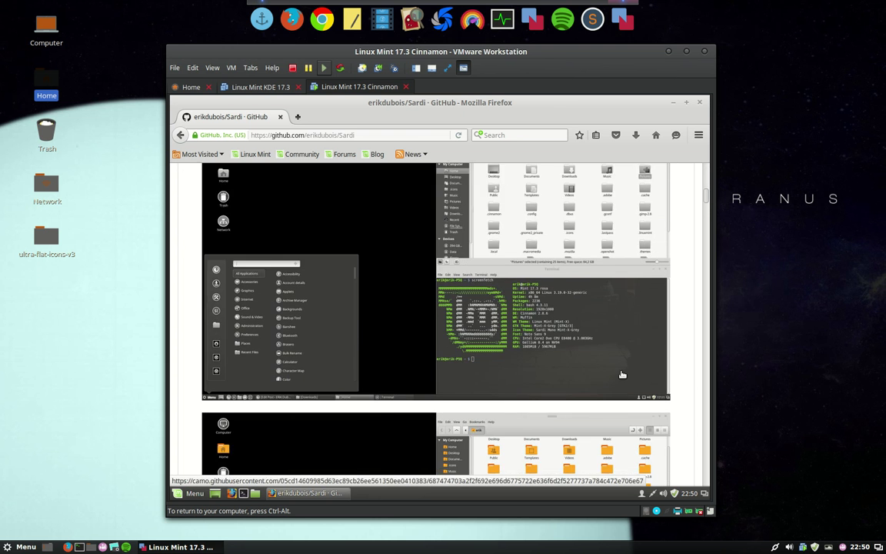
scroll(623, 374, down, 10)
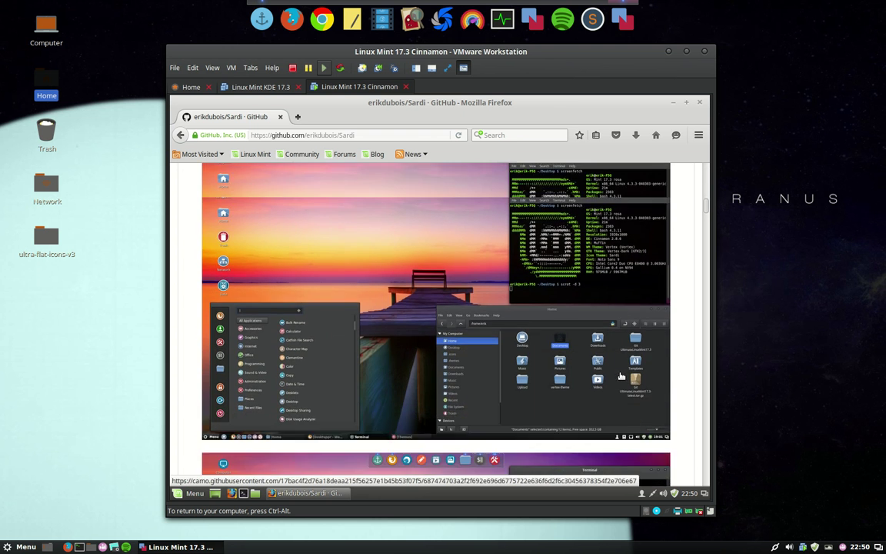
scroll(621, 375, down, 10)
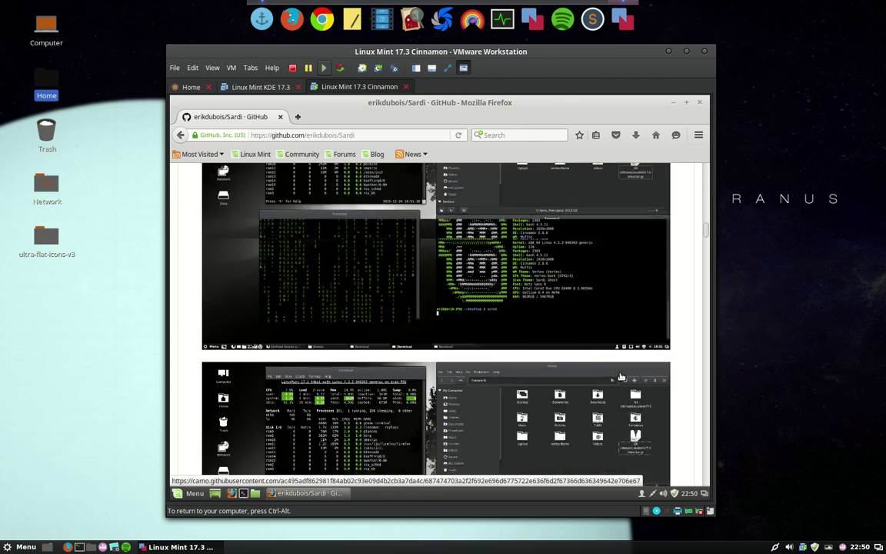
scroll(621, 375, down, 10)
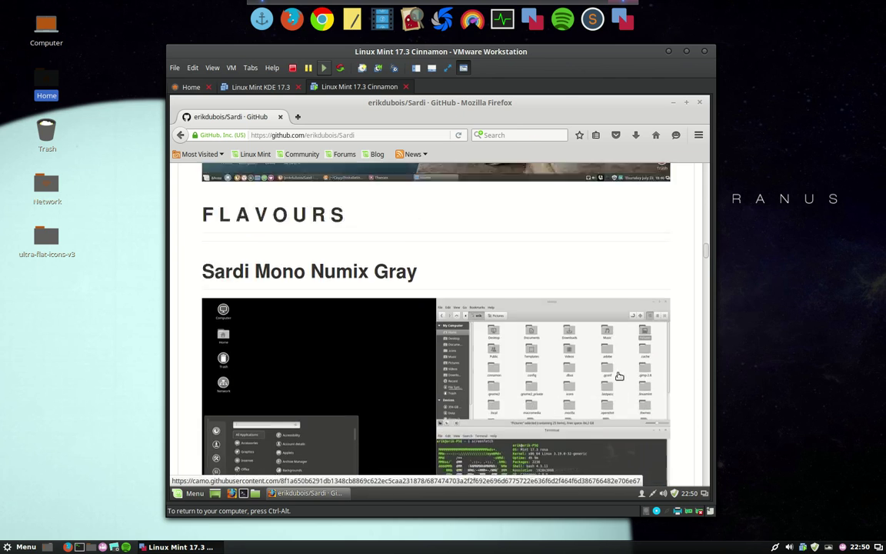
scroll(619, 376, up, 20)
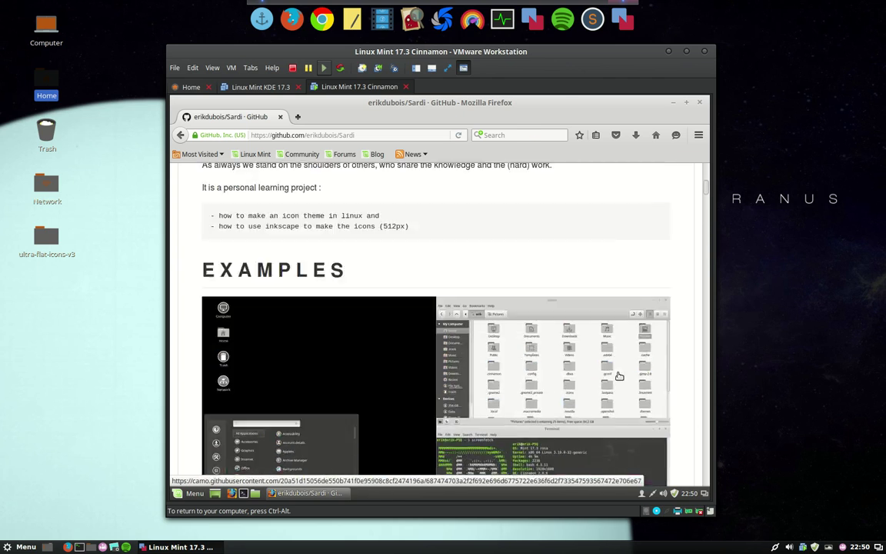
scroll(619, 376, up, 2)
scroll(616, 376, down, 5)
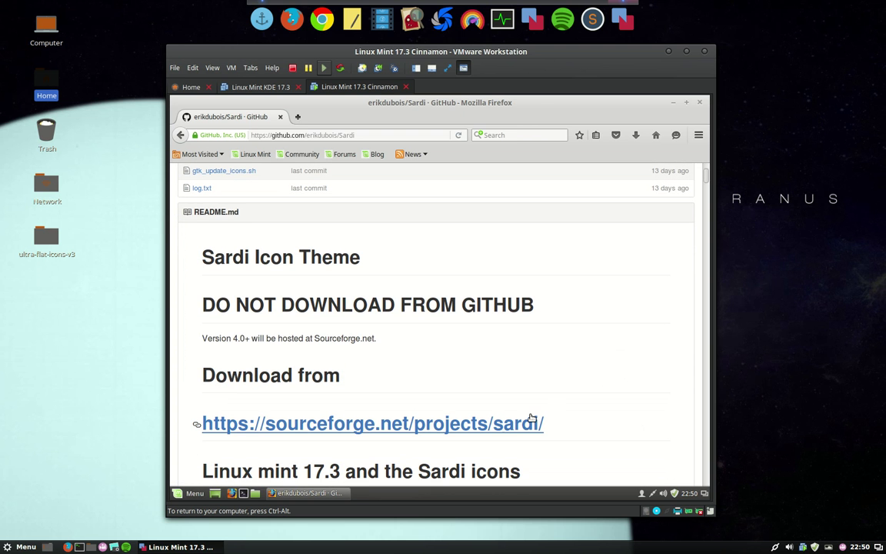
click(504, 431)
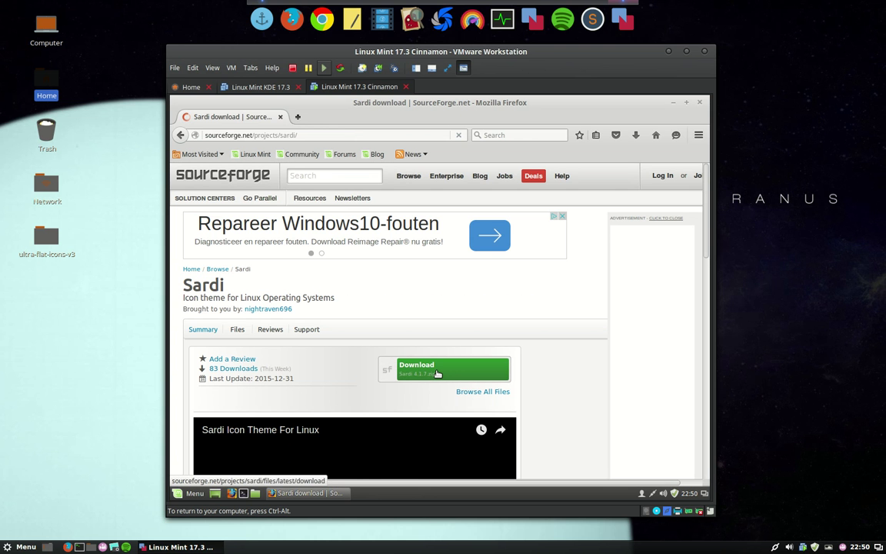
Download and save Sardi 4.1.7.zip, then show it in its Downloads folder
click(437, 374)
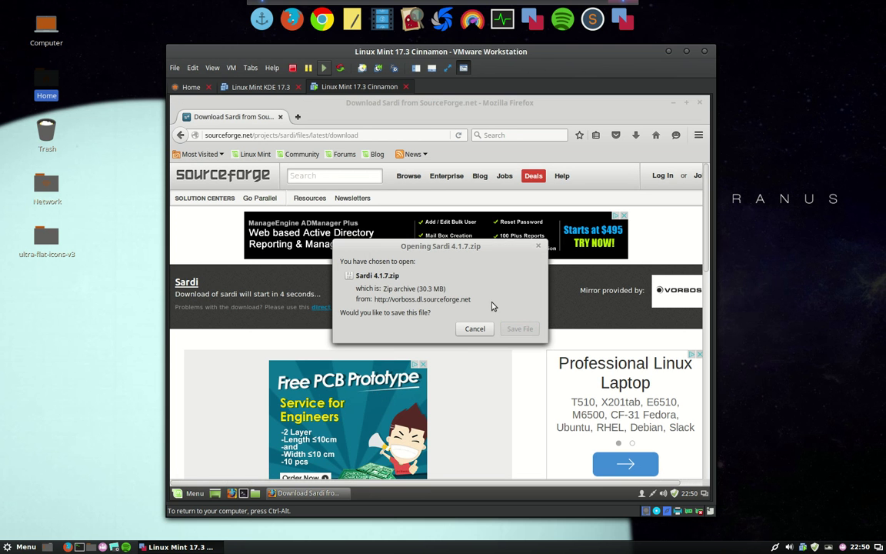
click(471, 298)
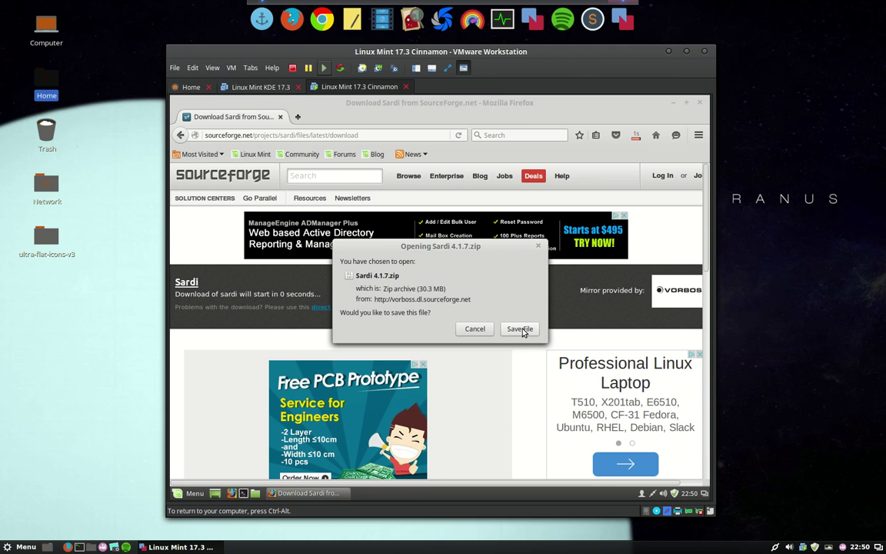
click(476, 330)
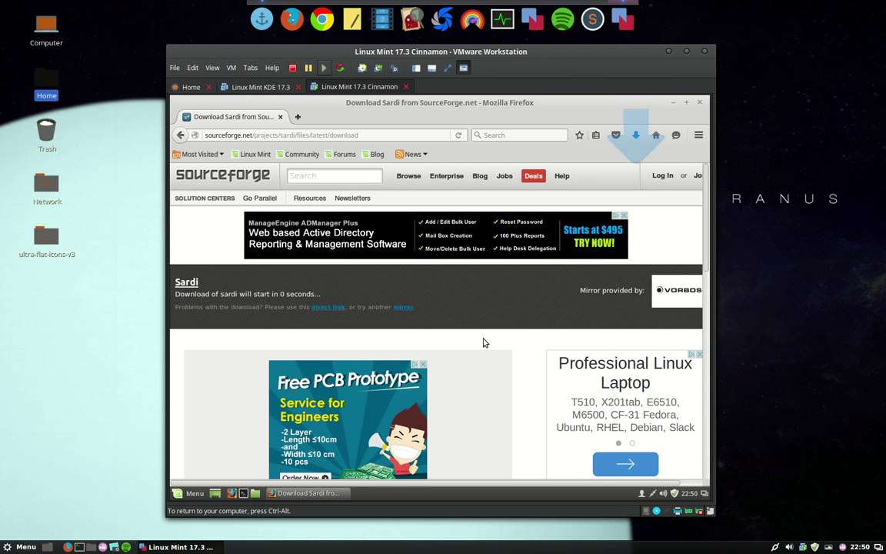
click(636, 136)
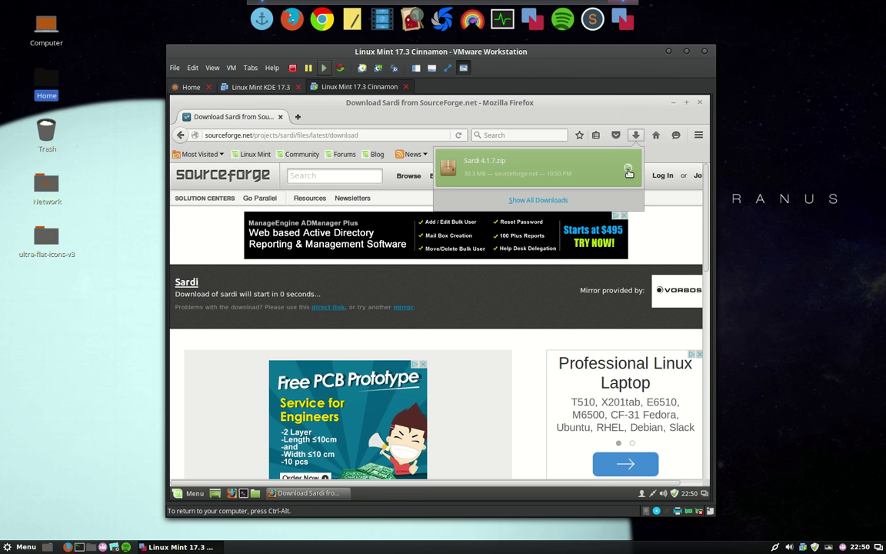
click(628, 170)
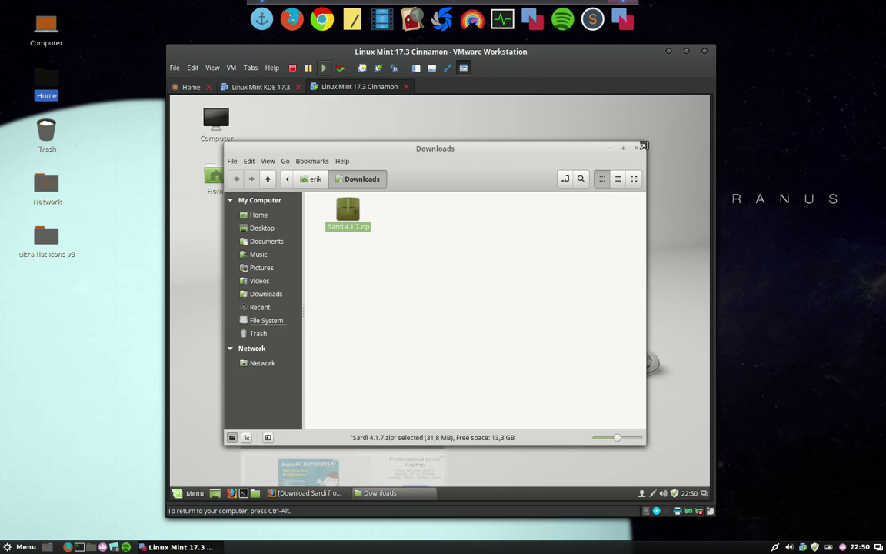
Extract Sardi 4.1.7.zip here and open the inner Sardi 4.1.7 folder with its icon sets
right_click(349, 213)
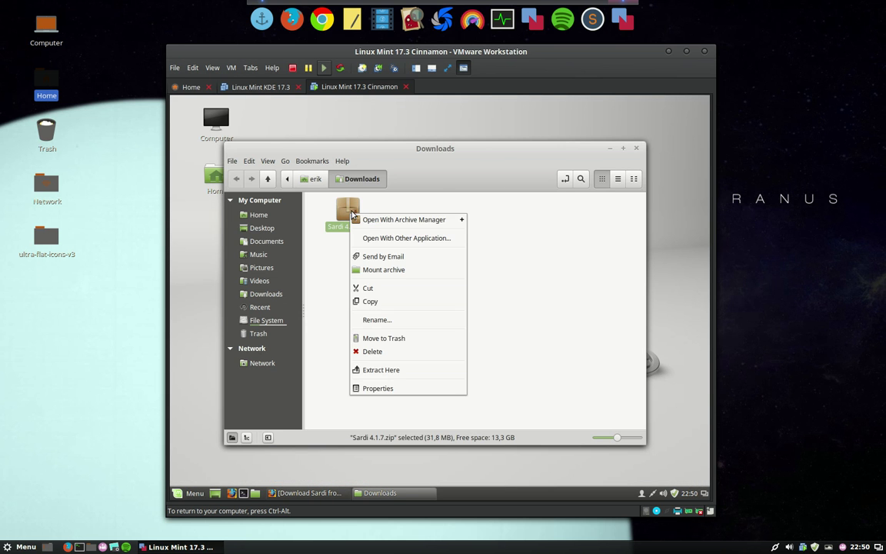
click(387, 369)
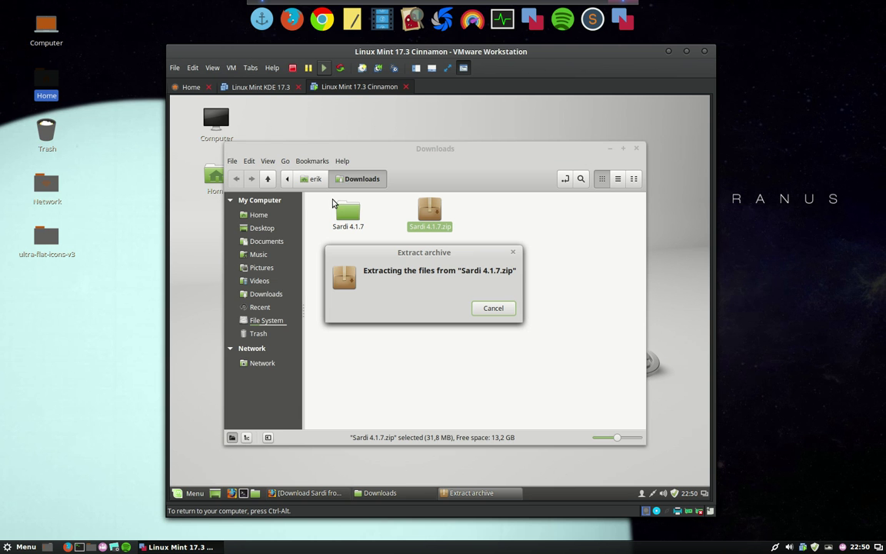
click(350, 216)
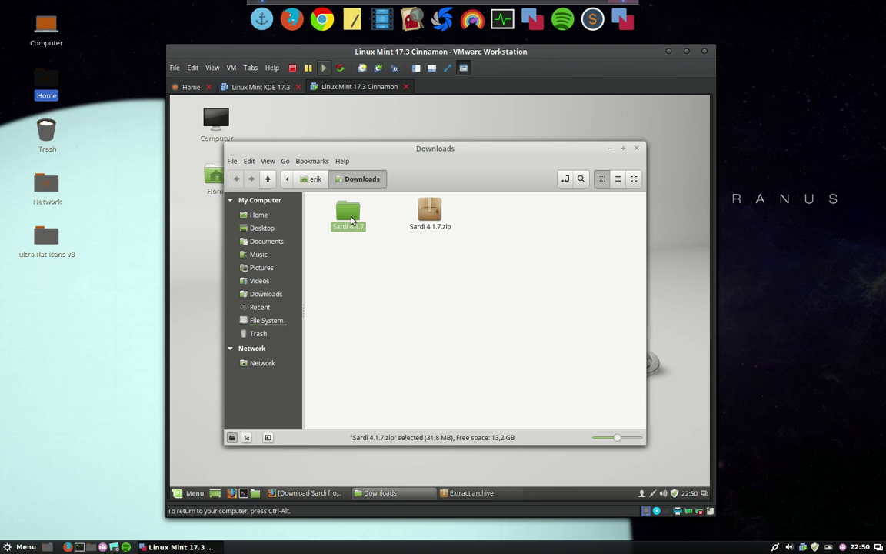
double_click(350, 220)
double_click(350, 220)
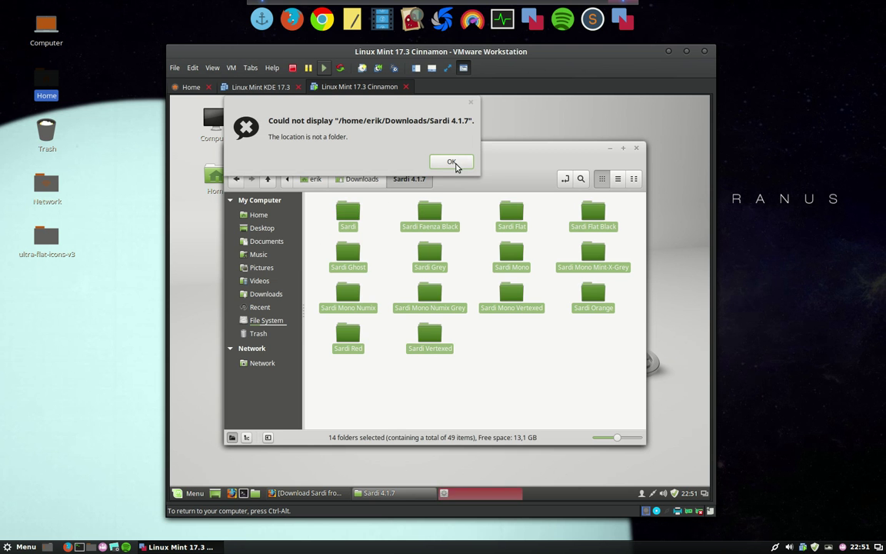
click(454, 162)
Select and copy all 14 Sardi icon folders
click(338, 382)
drag(339, 382, 620, 224)
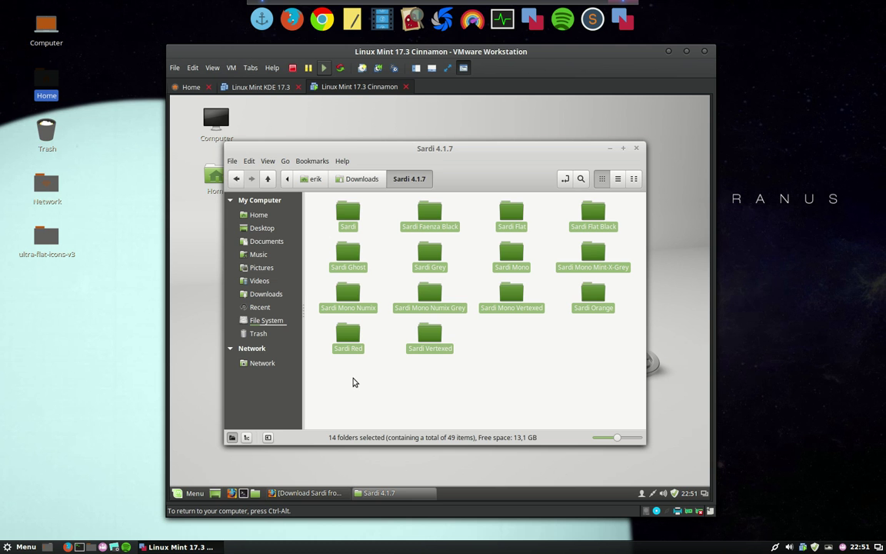
key(ctrl+c)
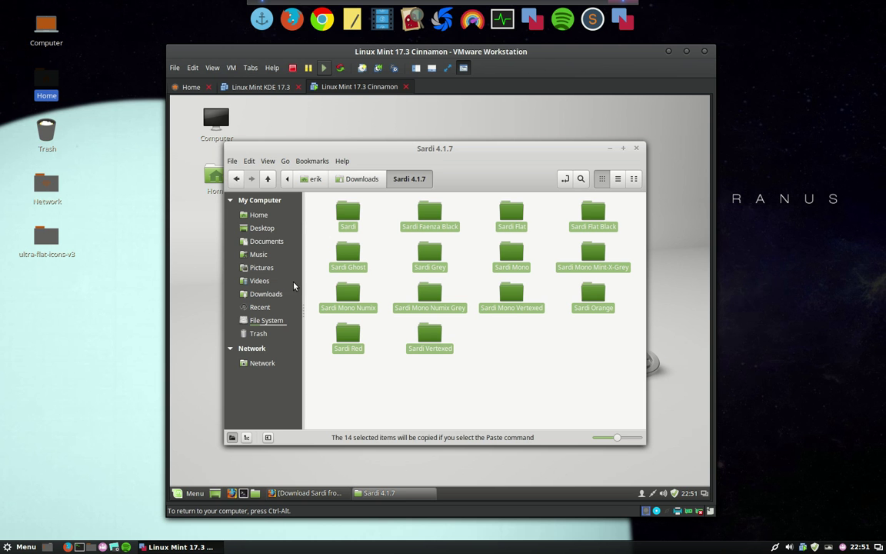
Go to the home folder and turn on Show Hidden Files
click(258, 216)
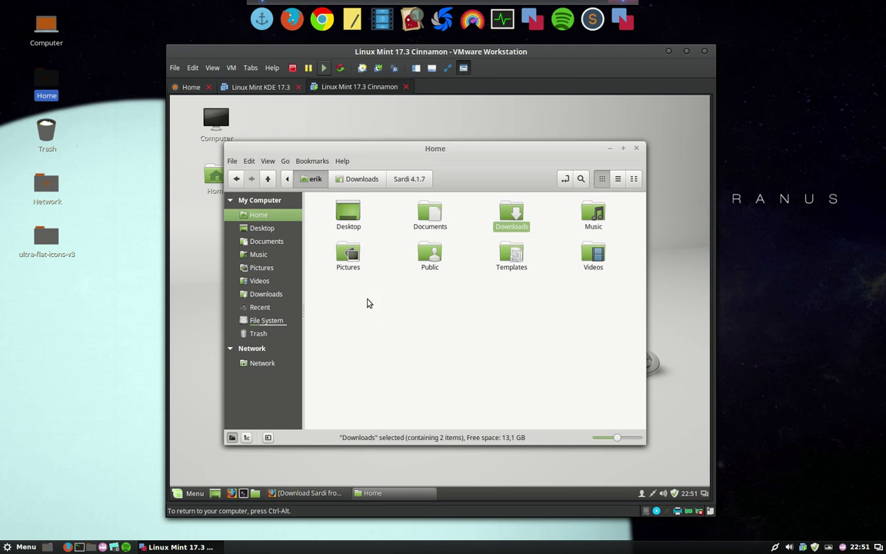
click(267, 161)
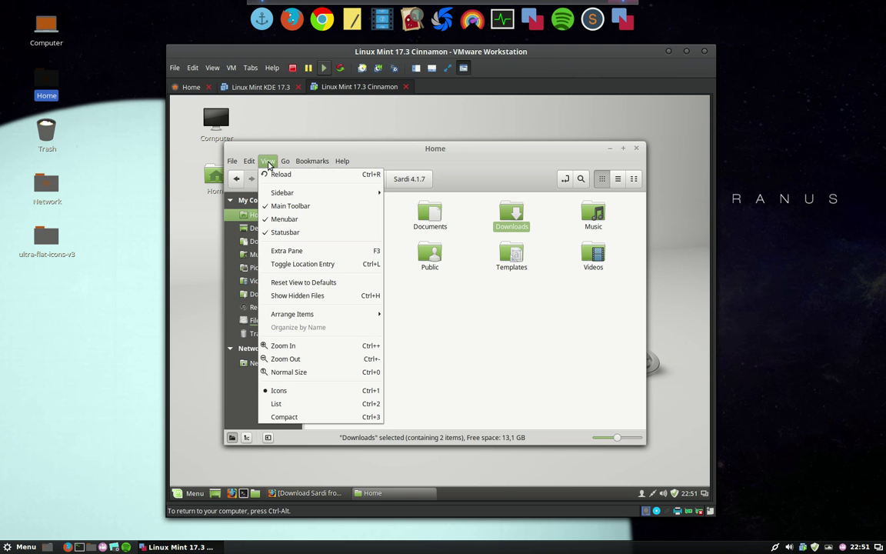
click(290, 295)
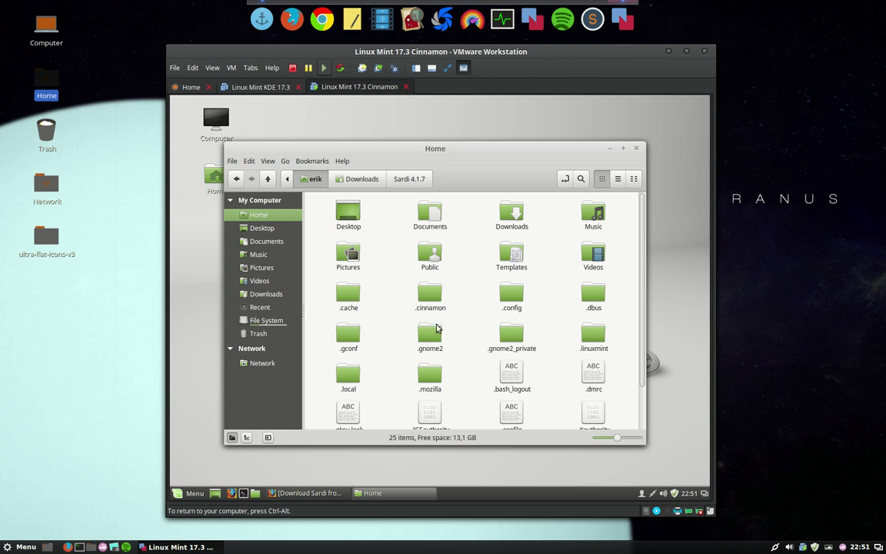
Create a new folder named .icons in the home folder and open it
right_click(389, 309)
click(419, 315)
text(.icons)
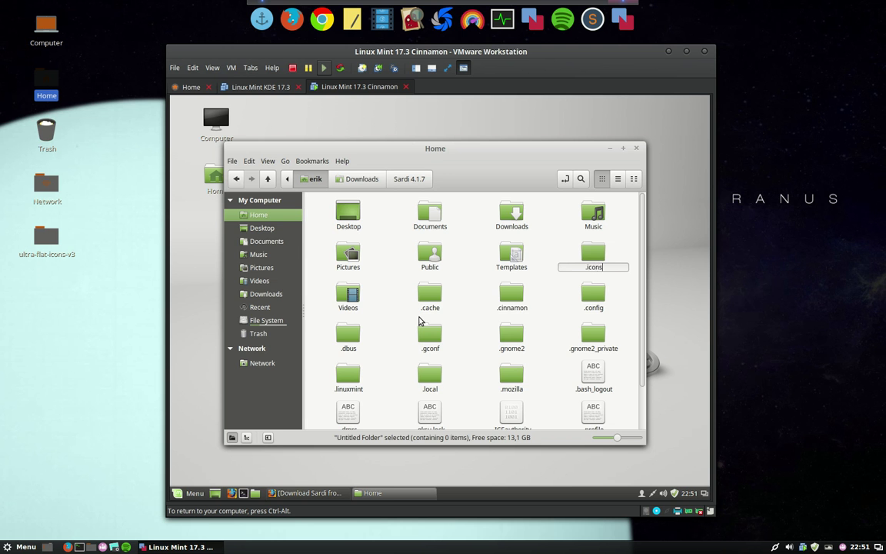
key(Return)
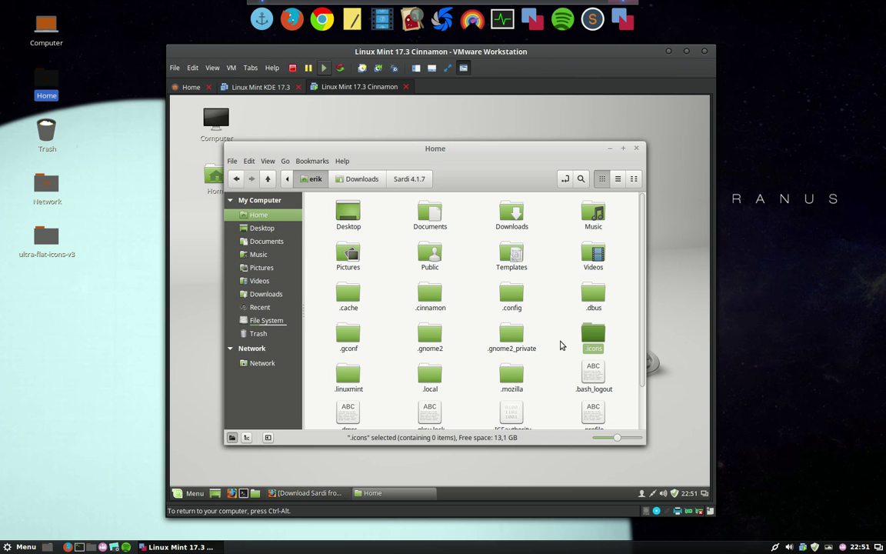
double_click(600, 341)
Paste the 14 copied Sardi icon folders into .icons
right_click(362, 227)
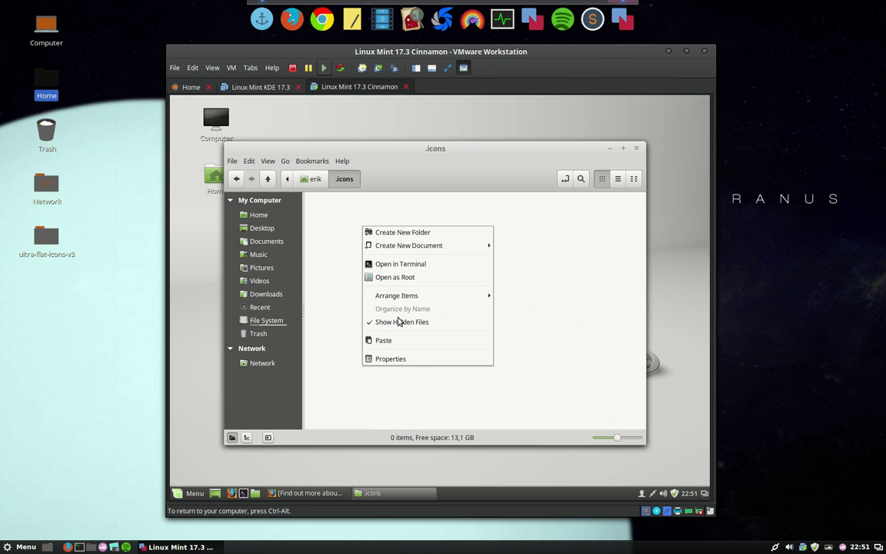
click(396, 341)
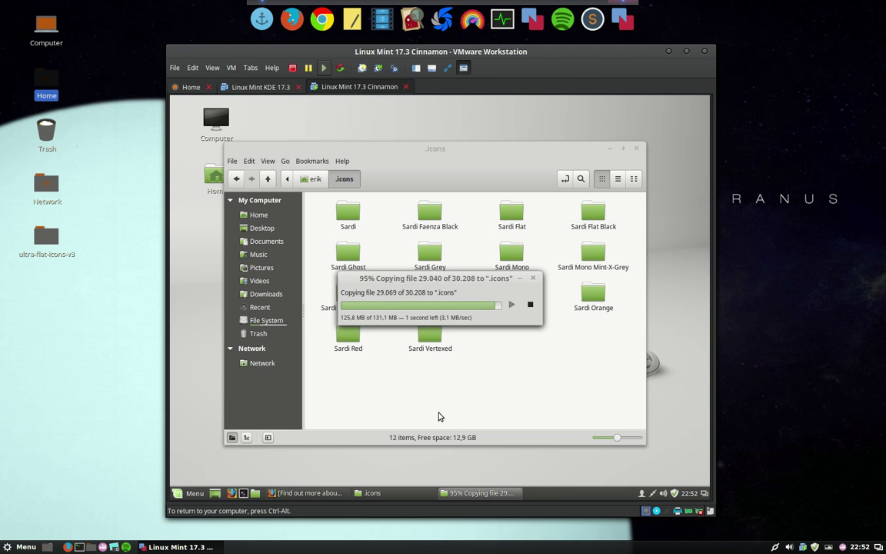
In System Settings > Themes, set the Icons theme to Sardi Mono Numix Grey
click(191, 493)
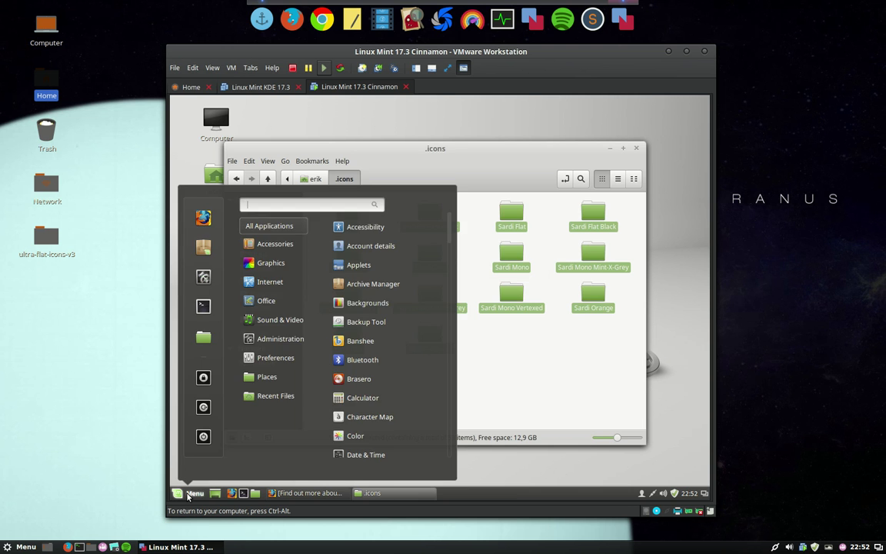
click(204, 275)
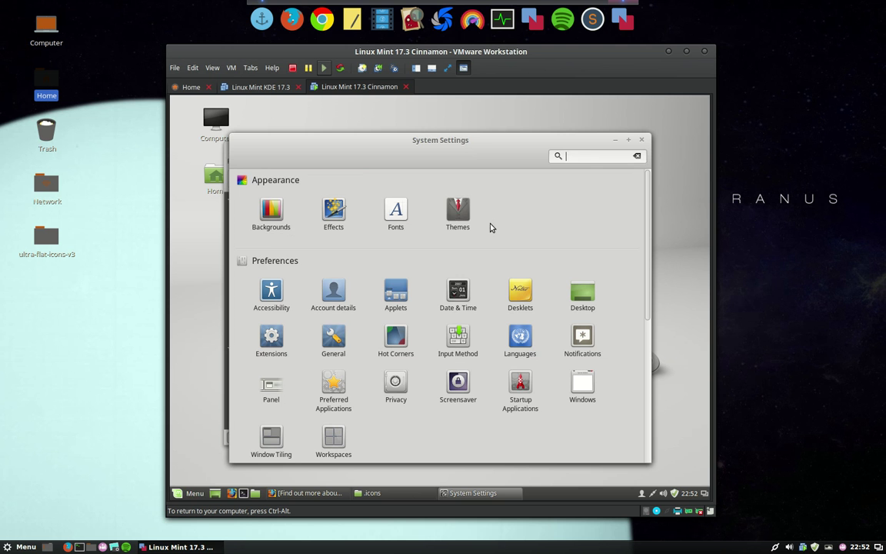
click(465, 218)
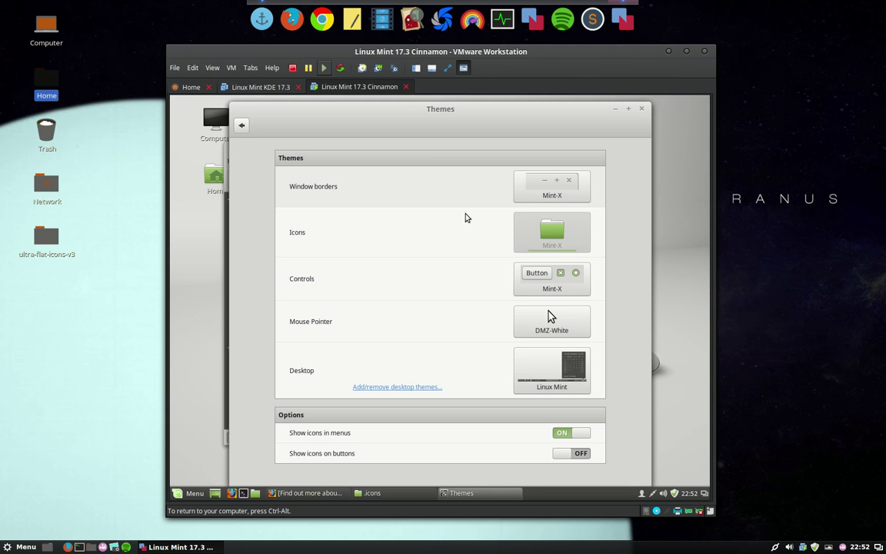
click(569, 226)
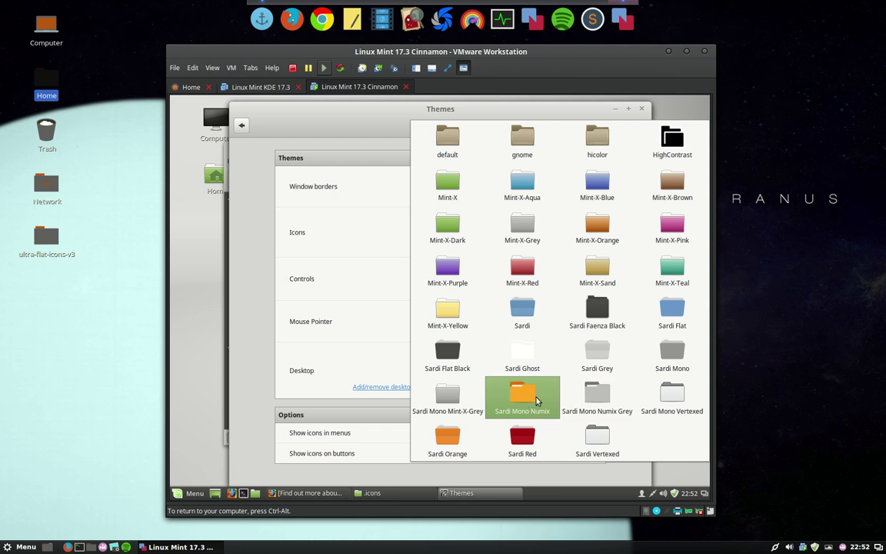
click(597, 398)
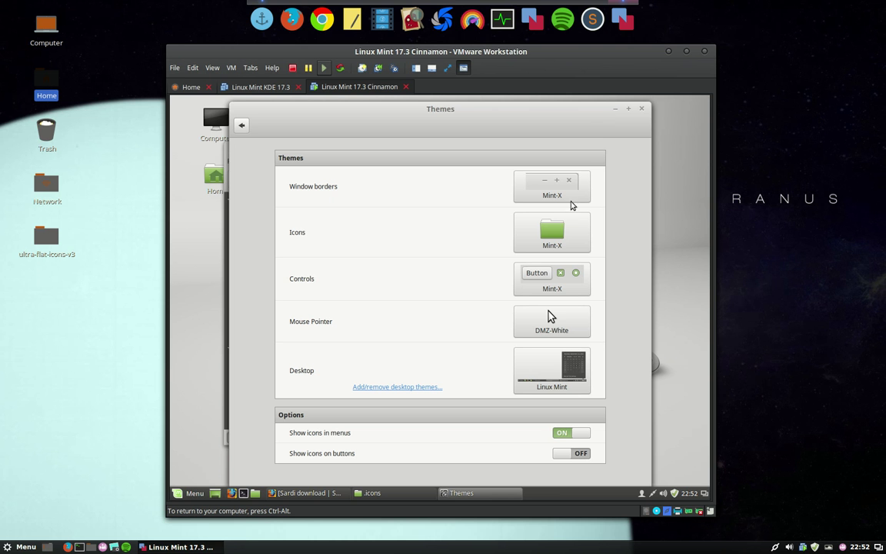
click(615, 111)
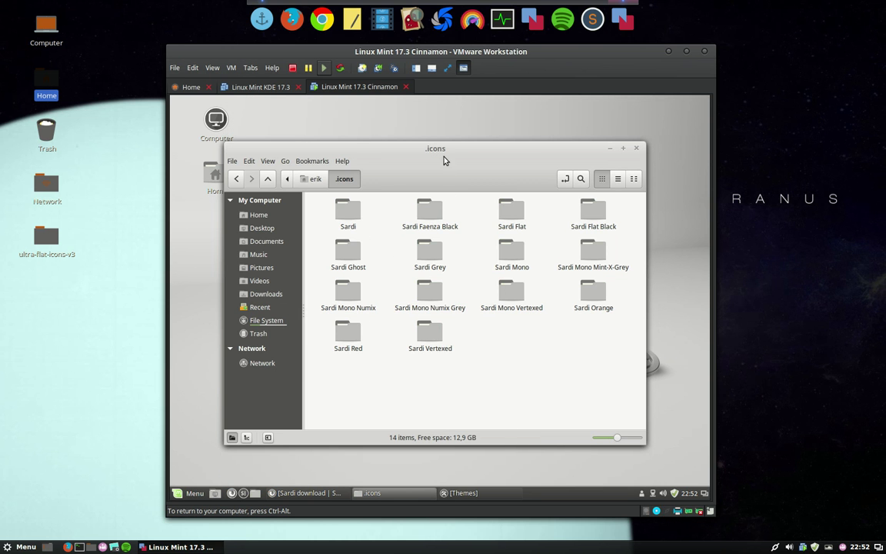
Move the .icons window aside and browse the applications menu to check the grey Sardi icons
drag(399, 146, 463, 112)
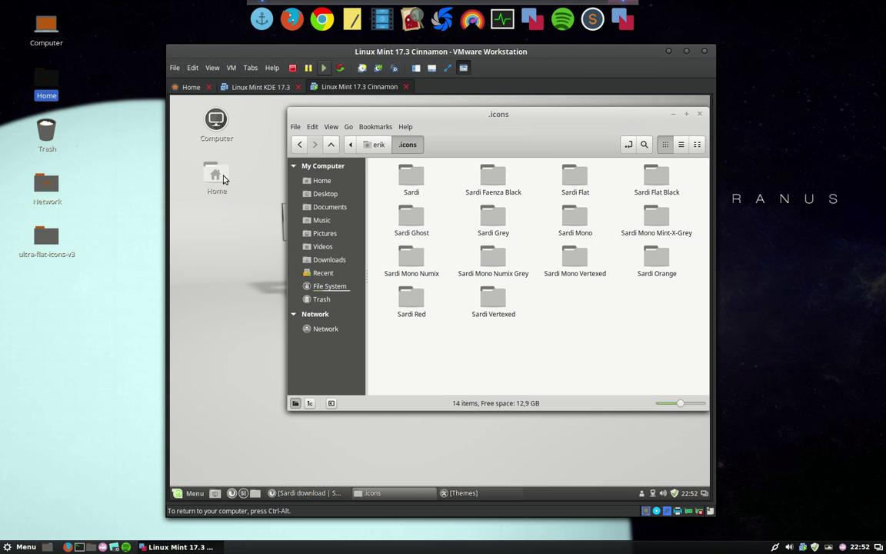
click(186, 496)
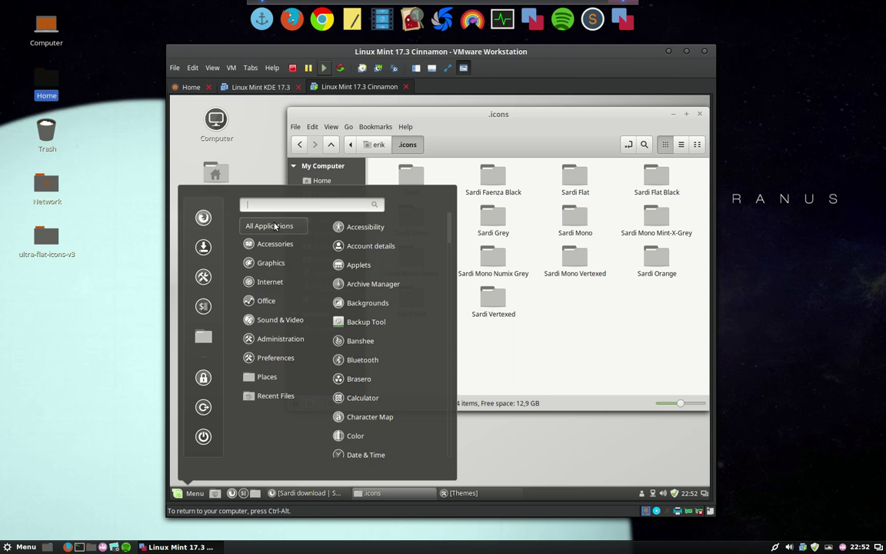
mouse_move(269, 225)
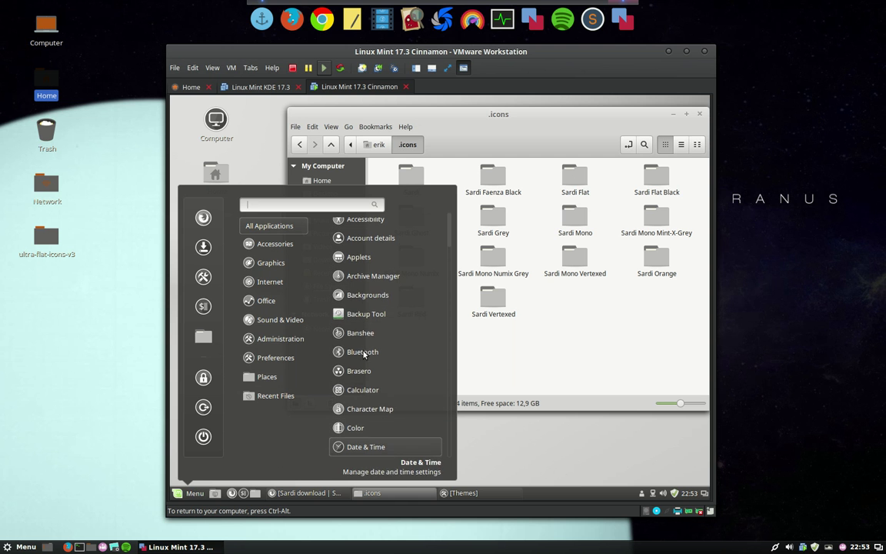
scroll(377, 421, down, 5)
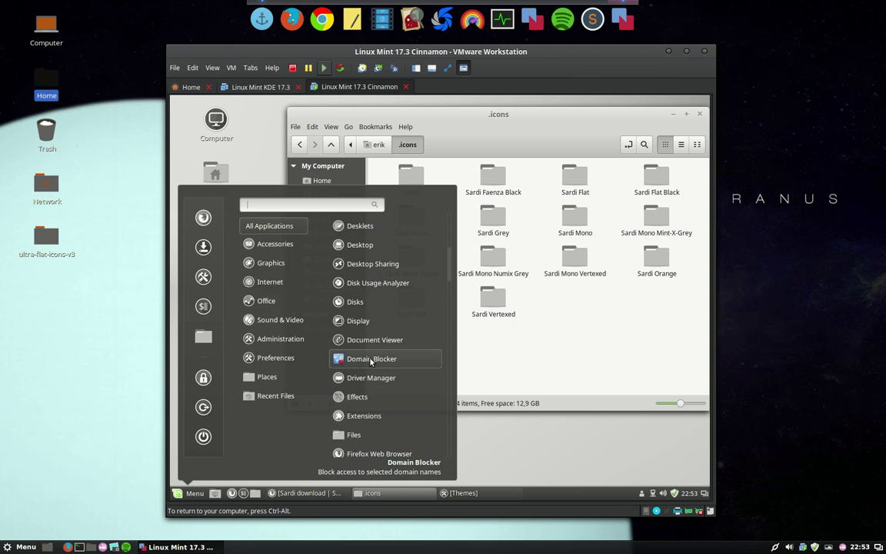
scroll(380, 436, down, 4)
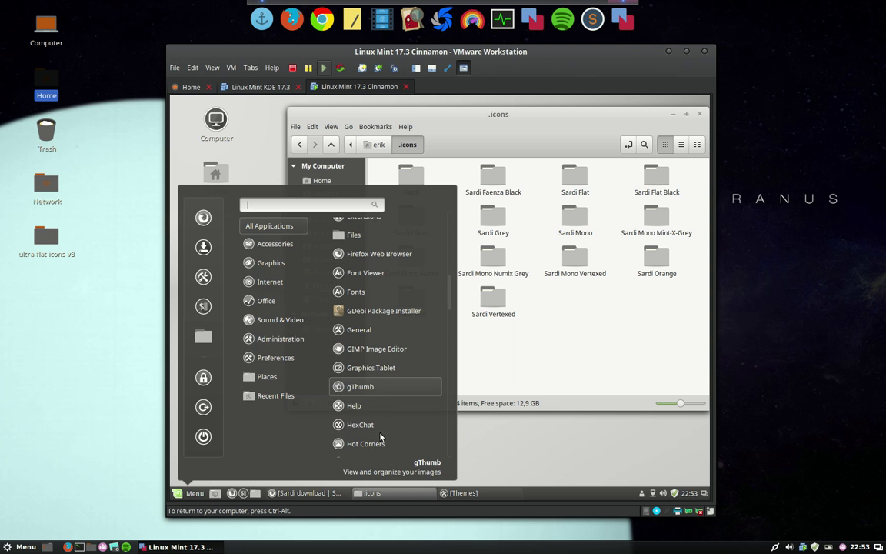
scroll(380, 436, down, 10)
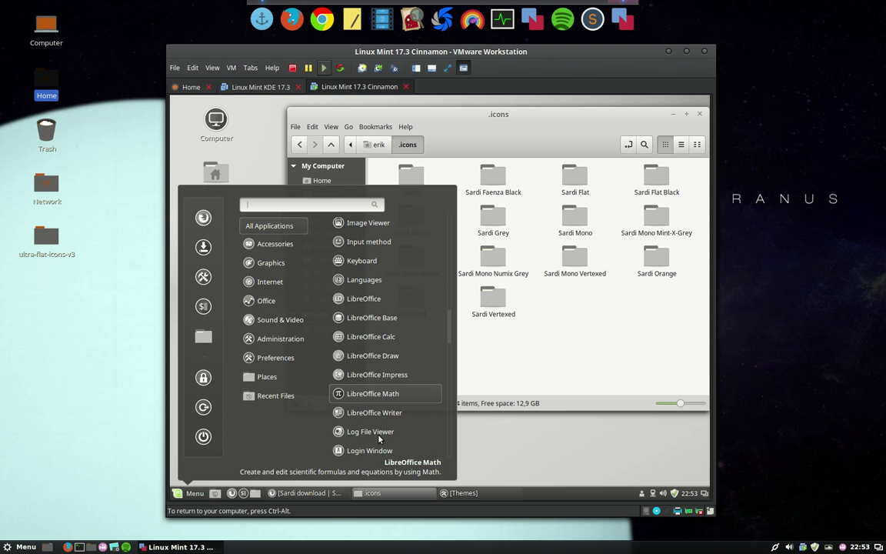
scroll(378, 439, down, 5)
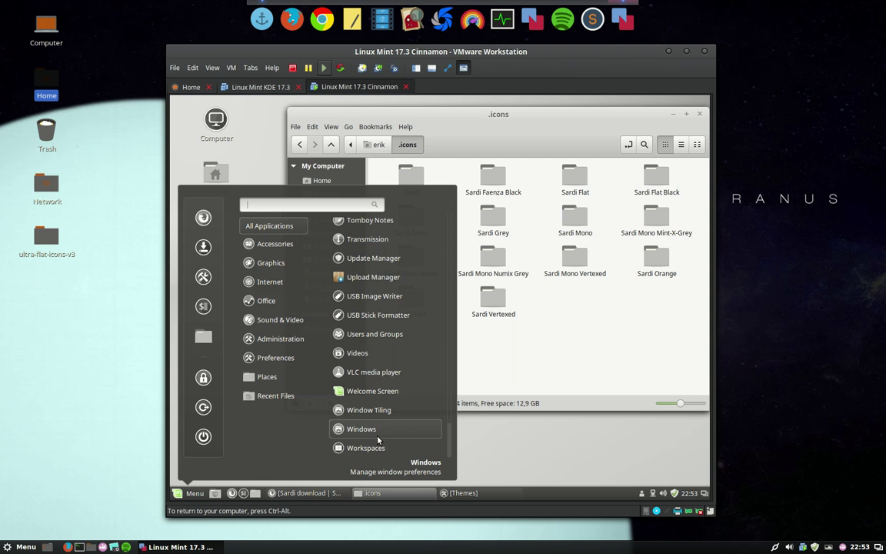
scroll(378, 439, up, 3)
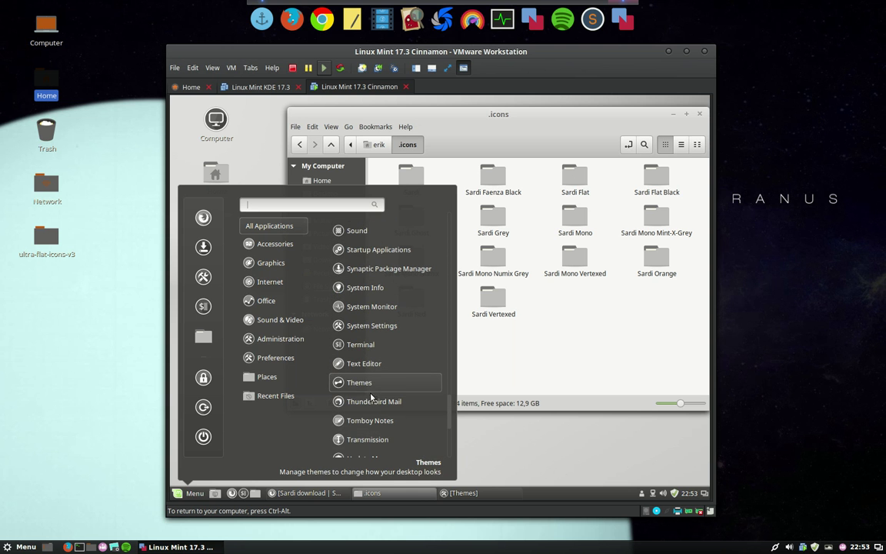
scroll(372, 396, down, 3)
scroll(372, 396, up, 1)
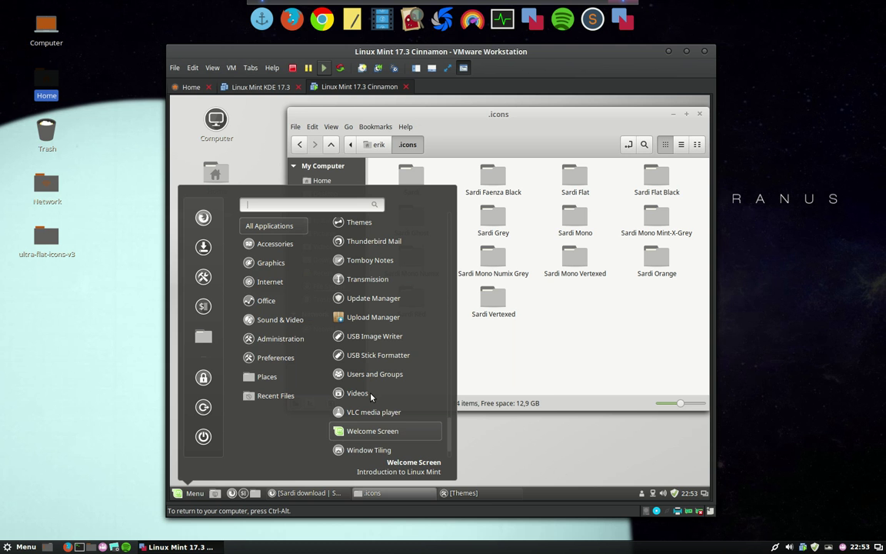
click(605, 323)
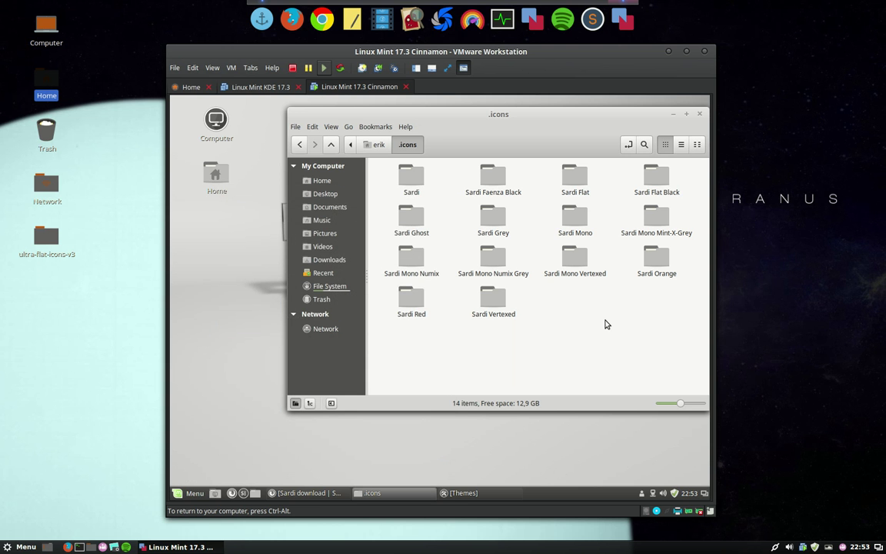